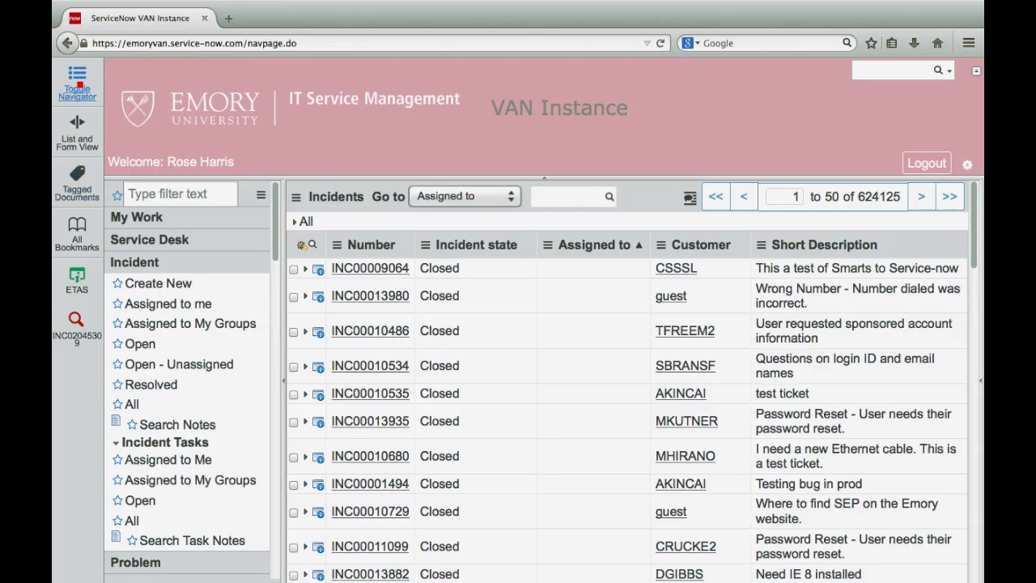
# - Collapse the application navigator so the 624125-record Incidents list spans the full page
pyautogui.click(78, 81)
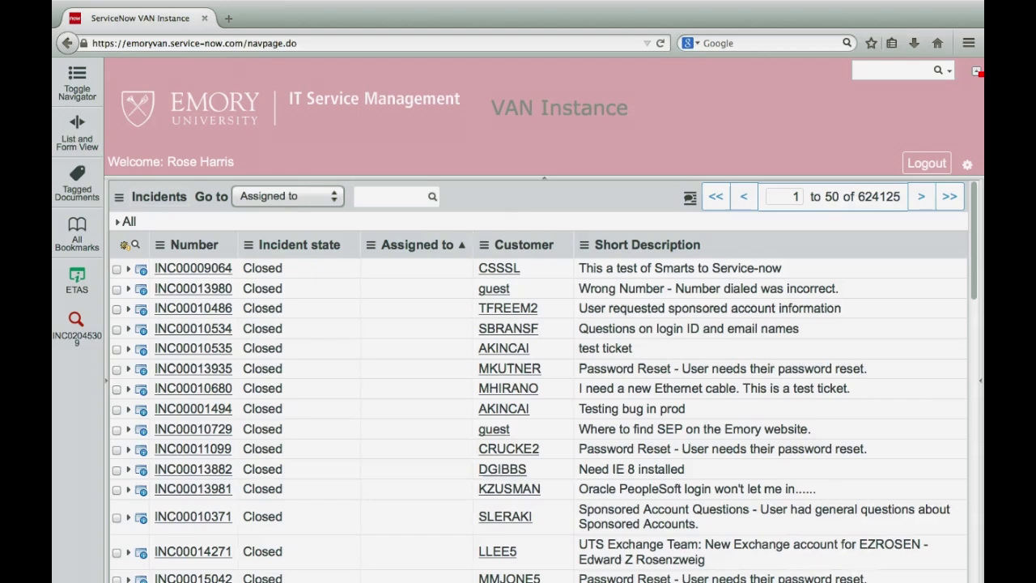
pyautogui.click(977, 71)
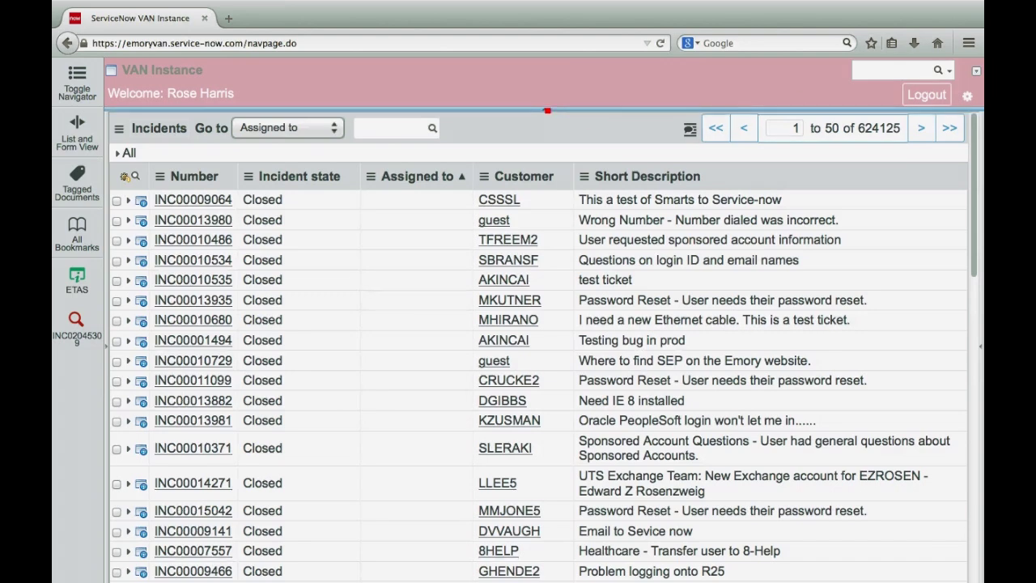
pyautogui.click(547, 112)
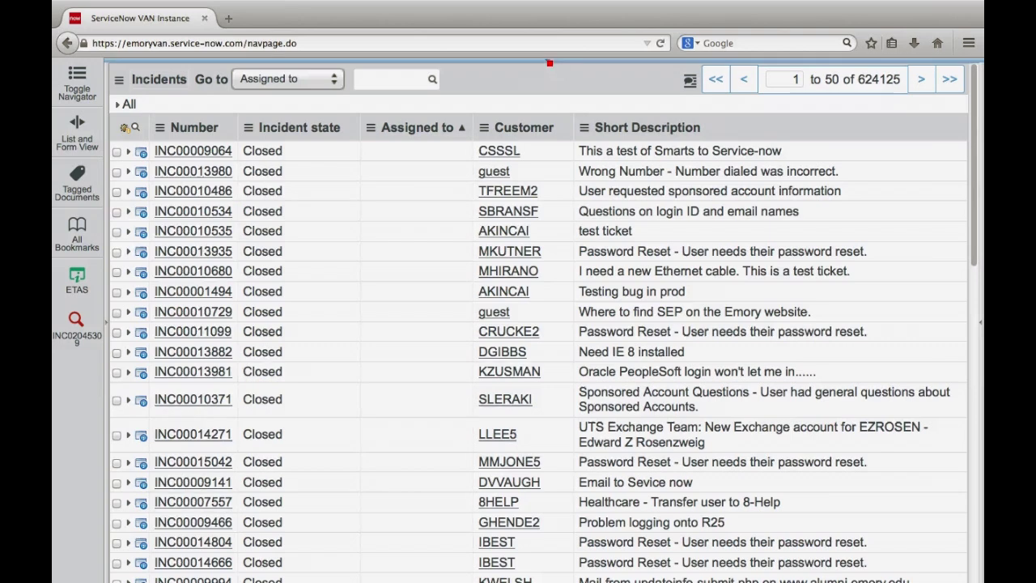
pyautogui.click(550, 63)
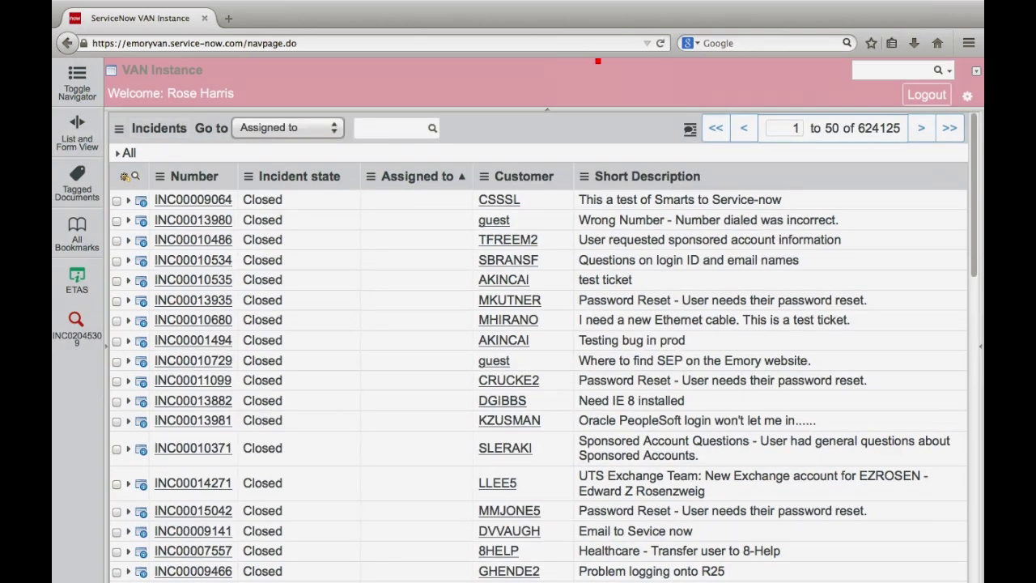
pyautogui.click(971, 76)
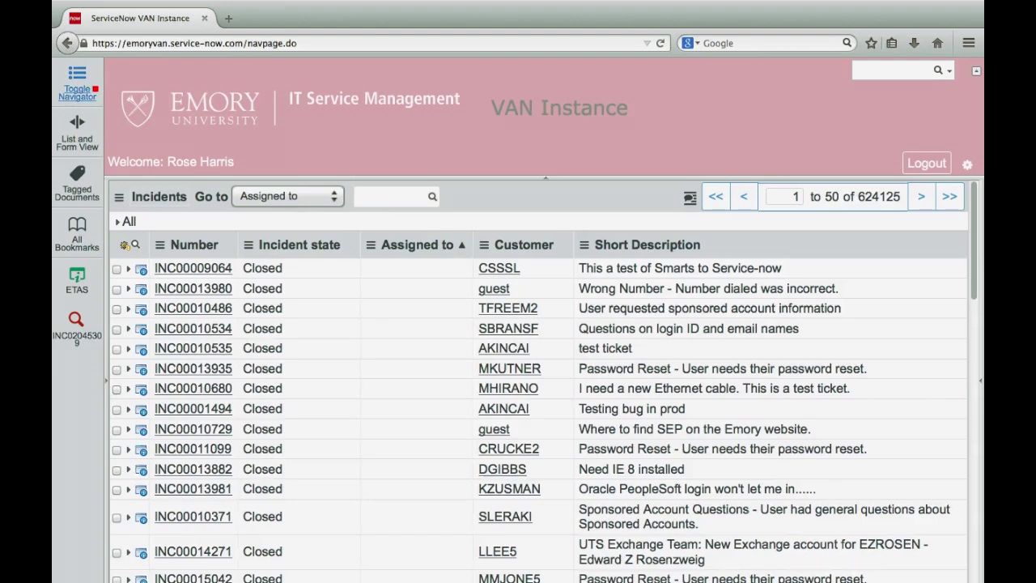
pyautogui.click(92, 87)
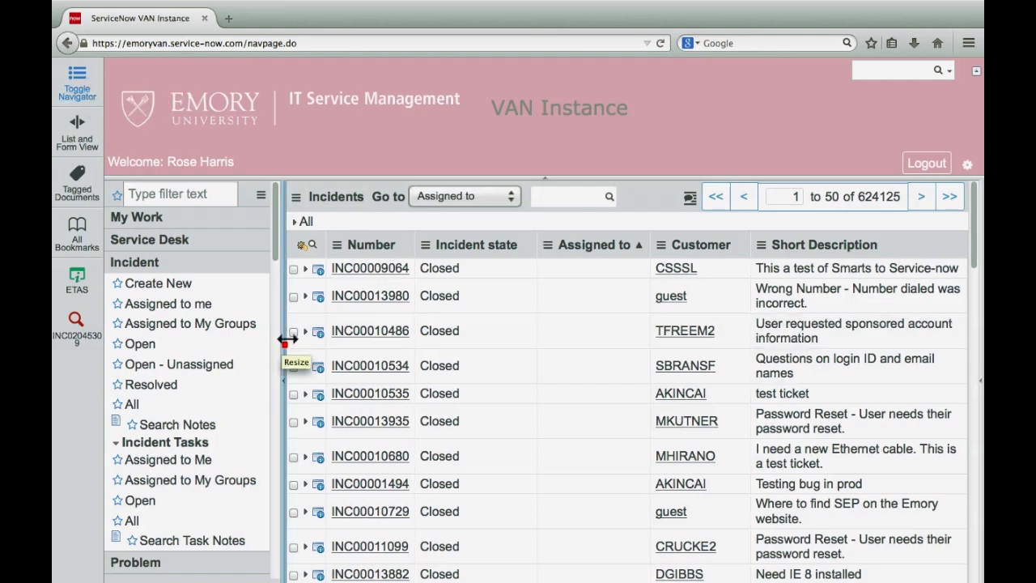
# - Make the navigator pane slightly narrower and put the cursor in its Type filter box
pyautogui.moveTo(288, 340)
pyautogui.mouseDown()
pyautogui.moveTo(257, 353)
pyautogui.moveTo(282, 350)
pyautogui.mouseUp()
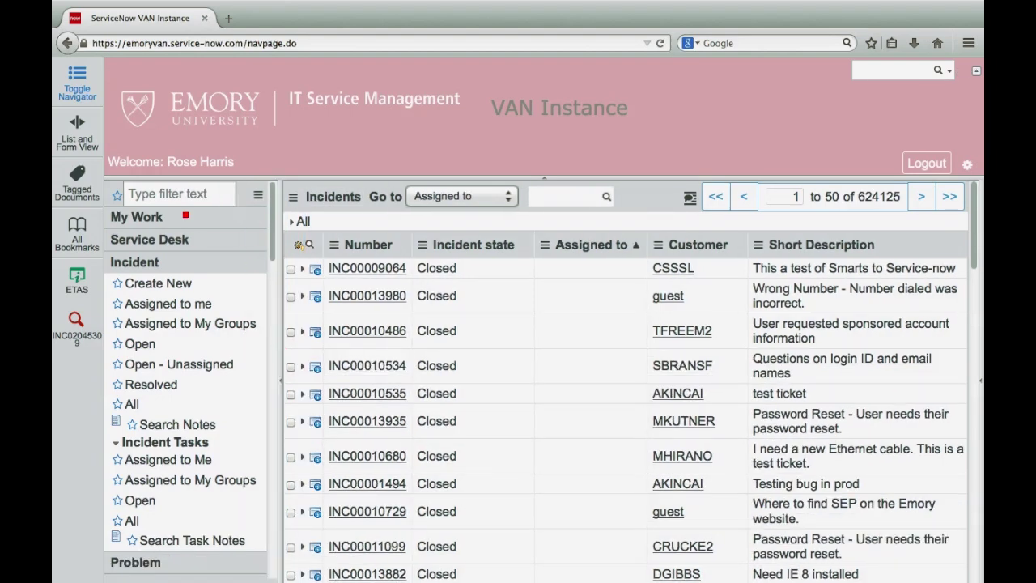
pyautogui.click(159, 196)
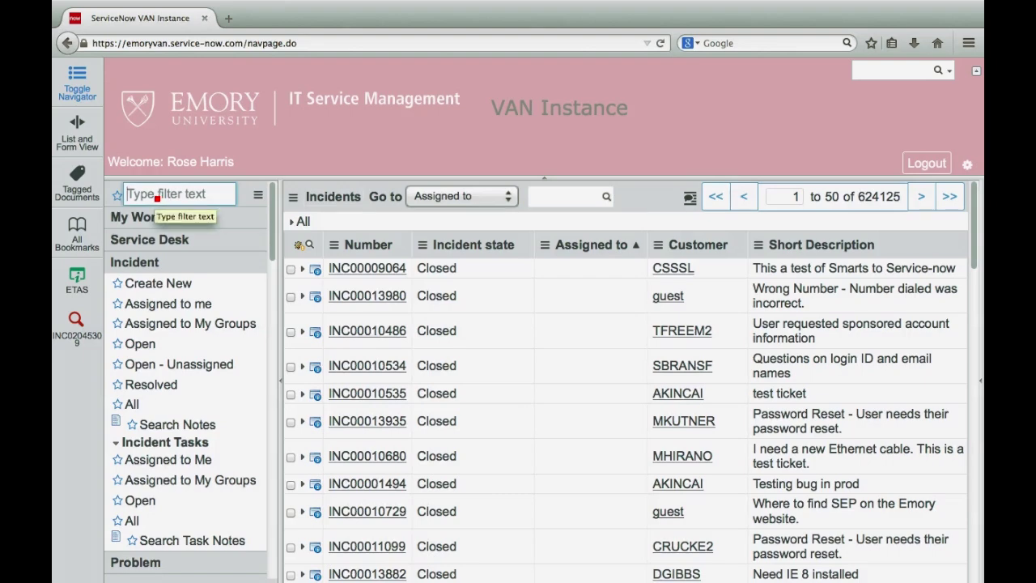
pyautogui.write('new')
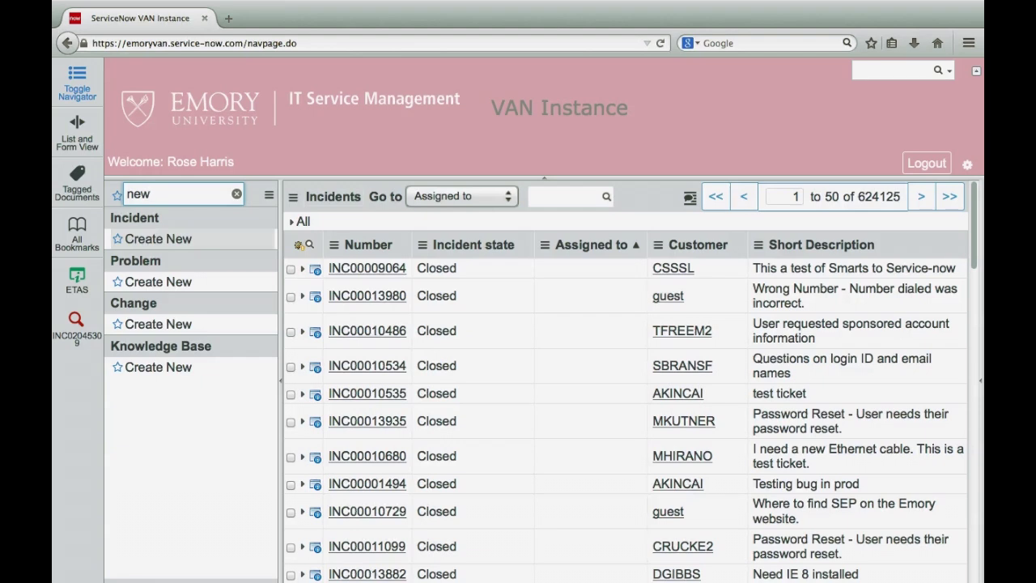
pyautogui.press('BackSpace')
pyautogui.press('BackSpace')
pyautogui.press('BackSpace')
pyautogui.write('a')
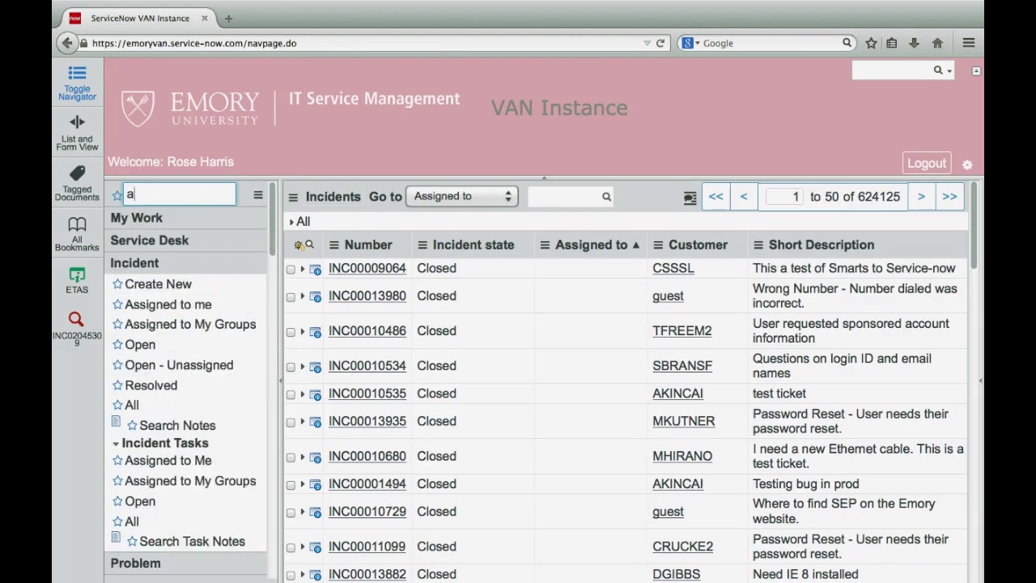
pyautogui.write('ssigned')
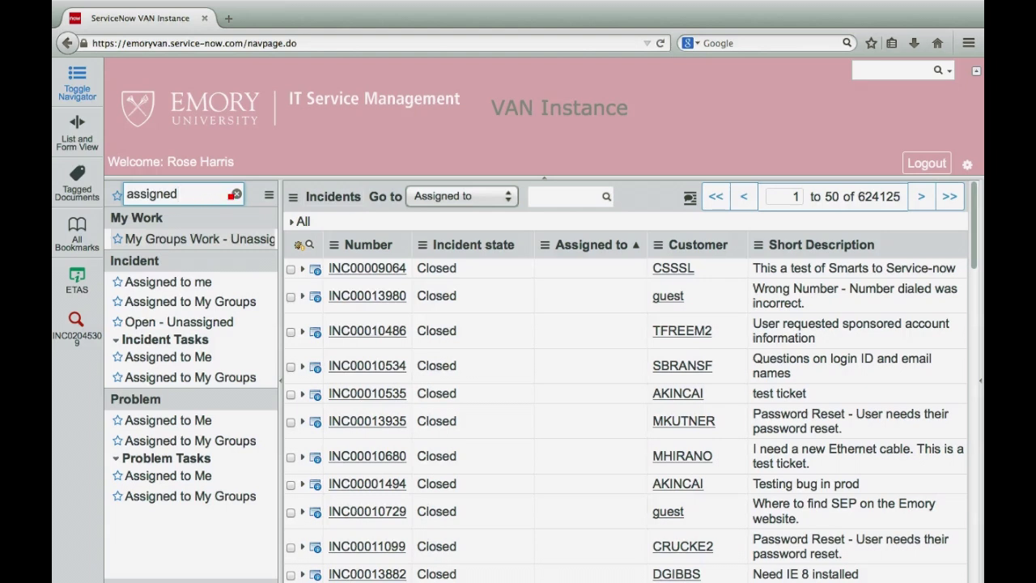
pyautogui.click(234, 194)
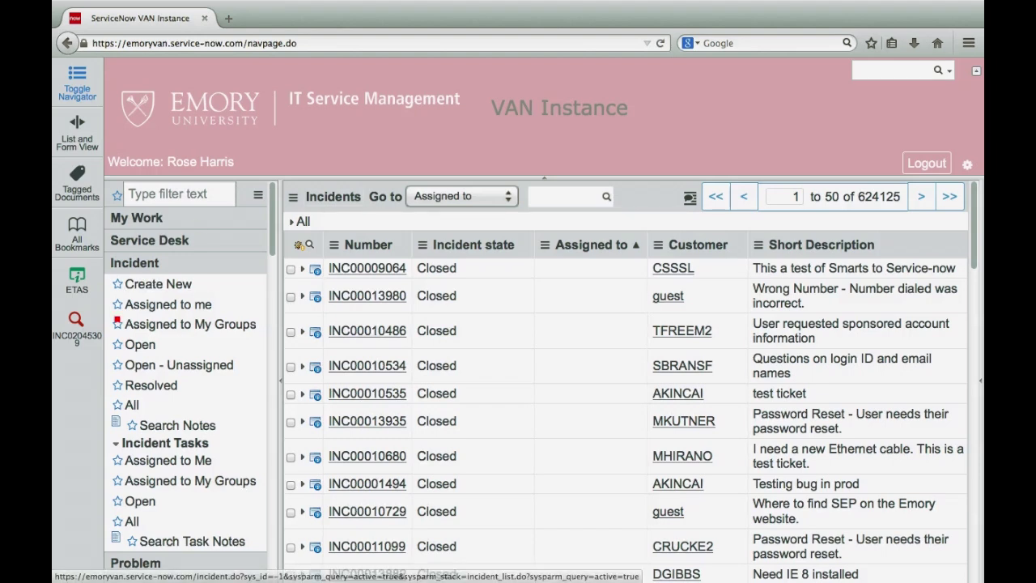
# - Star Create New and Assigned to Me, show favourites only, then unstar All and Assigned to Me
pyautogui.click(119, 287)
pyautogui.click(118, 461)
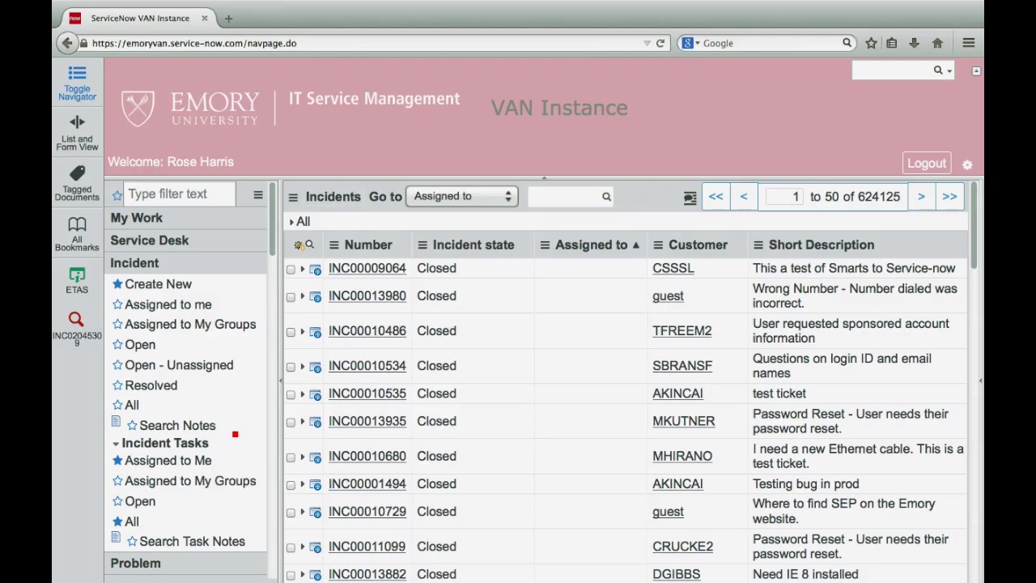
pyautogui.click(117, 196)
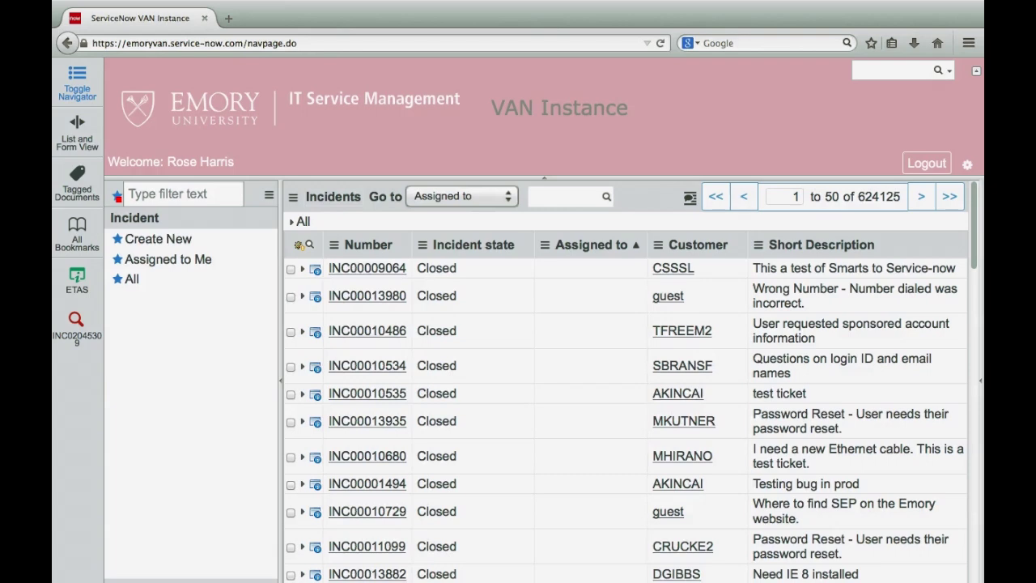
pyautogui.click(118, 277)
pyautogui.click(119, 260)
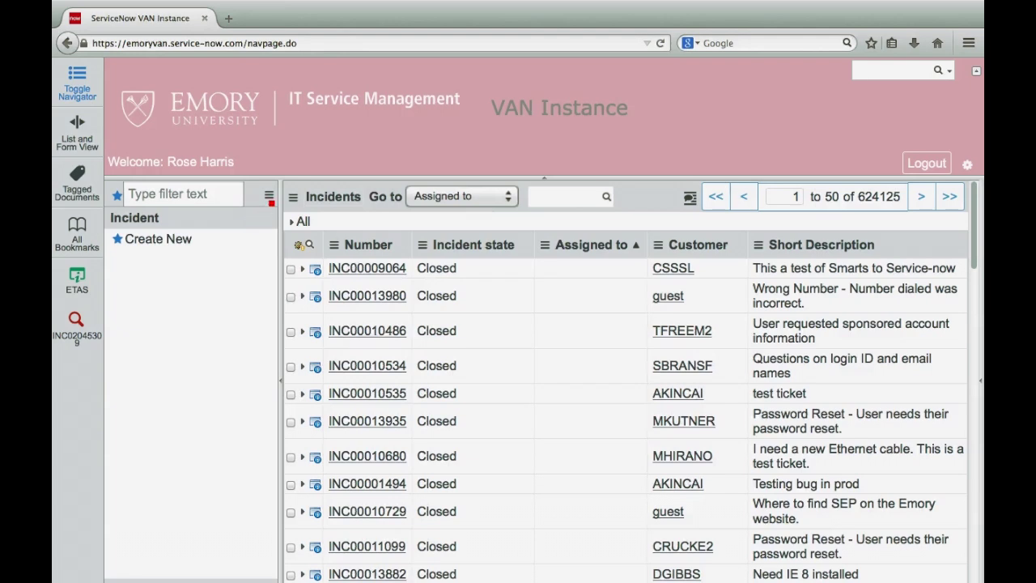
# - Toggle Automatically Add Favorites, then run Refresh Navigator from the navigator options
pyautogui.click(270, 197)
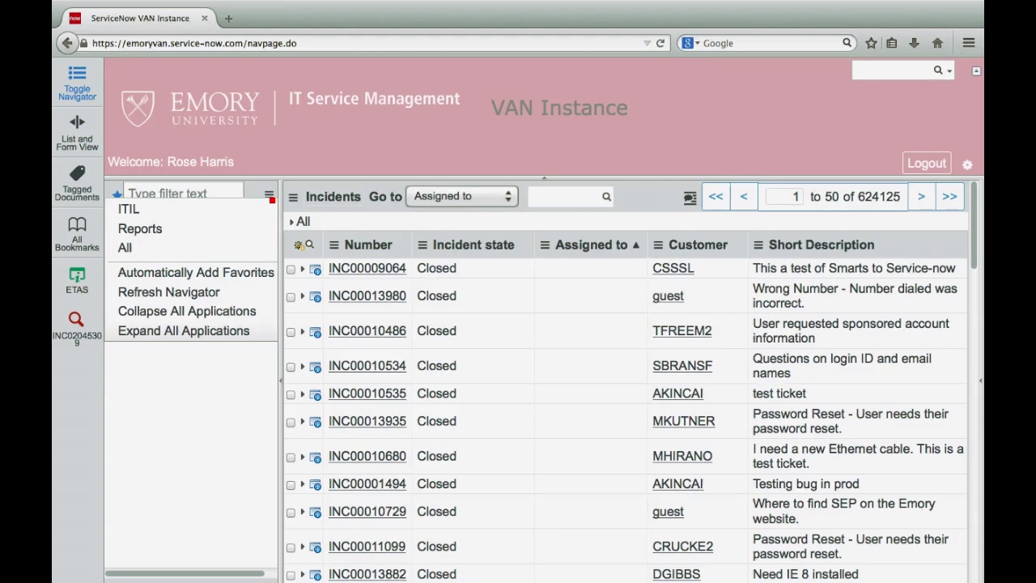
pyautogui.click(231, 272)
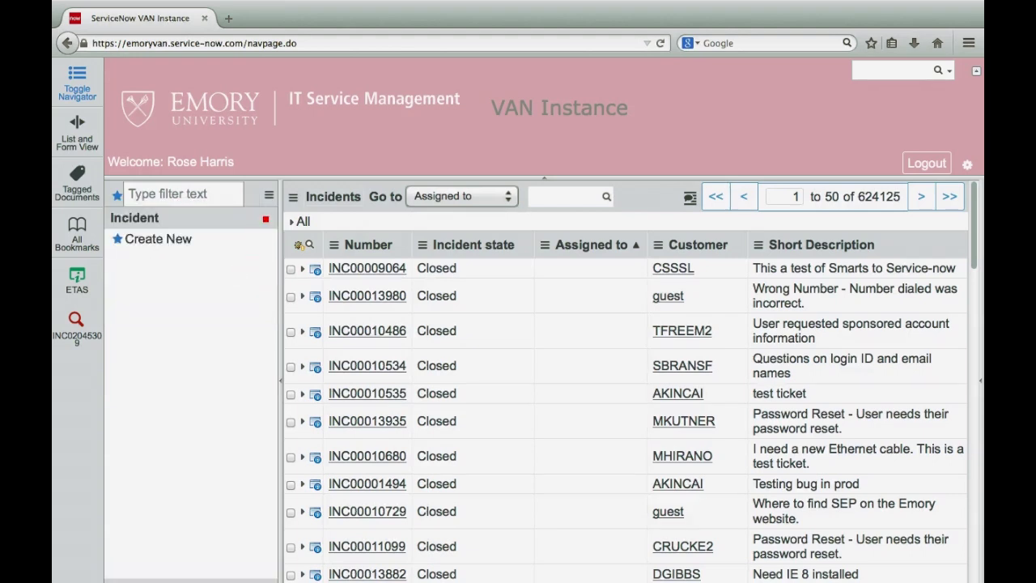
pyautogui.click(270, 198)
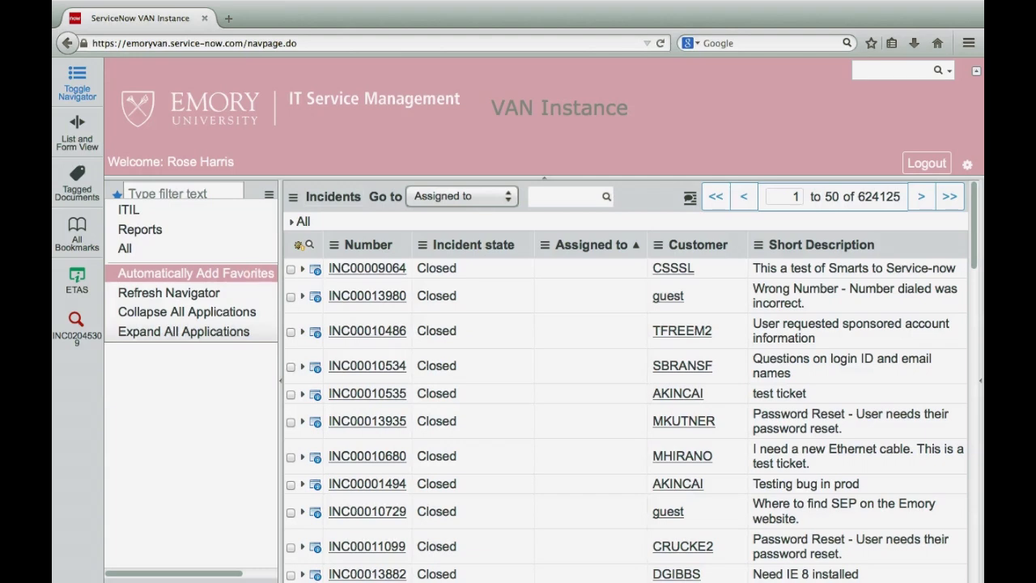
pyautogui.click(235, 290)
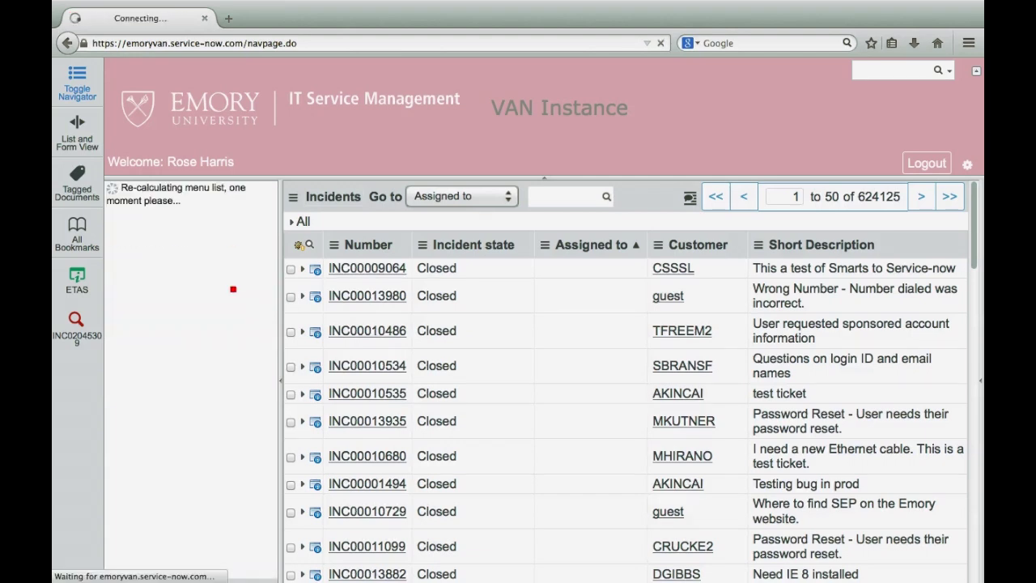
pyautogui.click(259, 198)
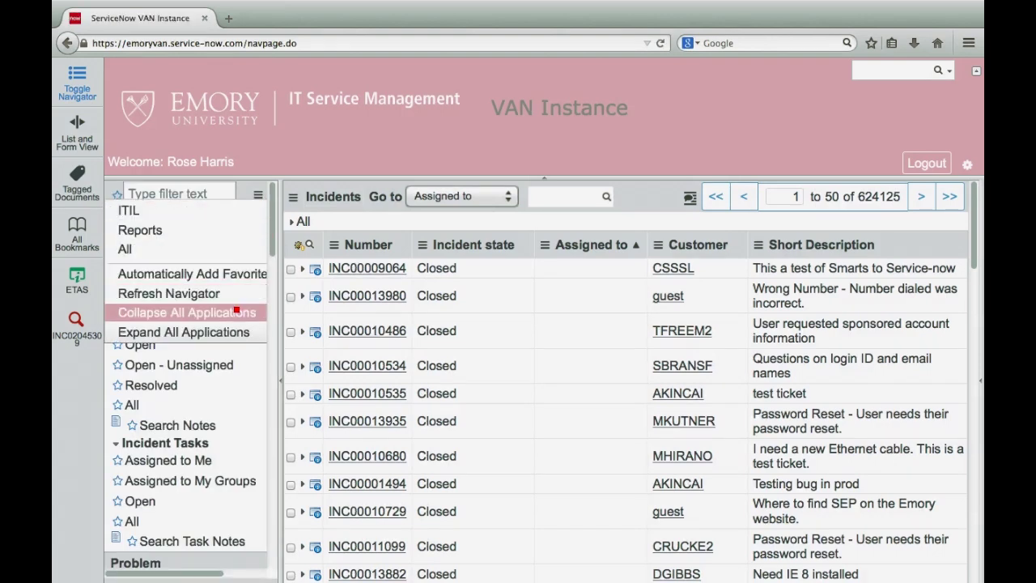
# - Collapse every navigator section, then expand all application sections
pyautogui.click(236, 312)
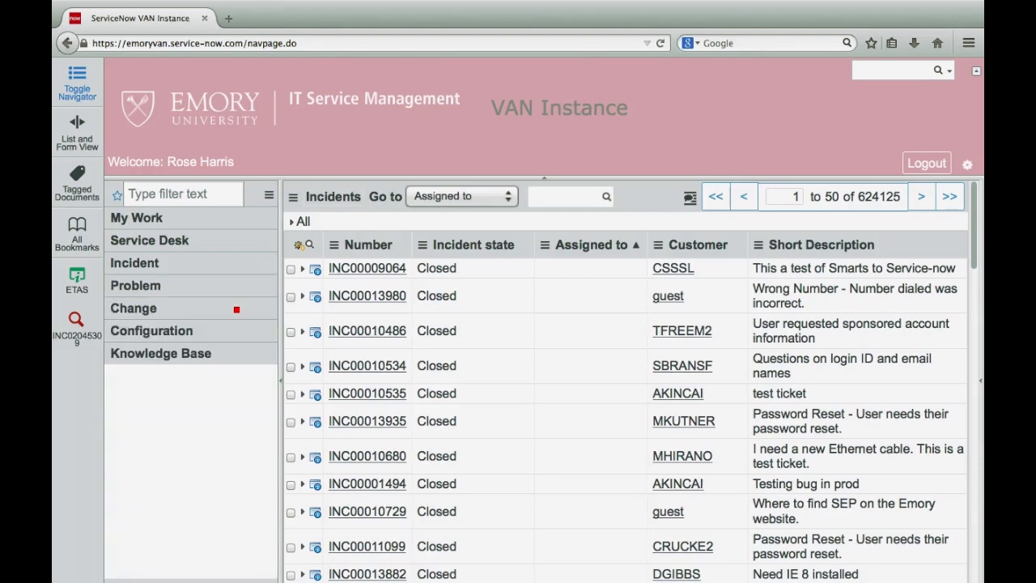
pyautogui.click(270, 197)
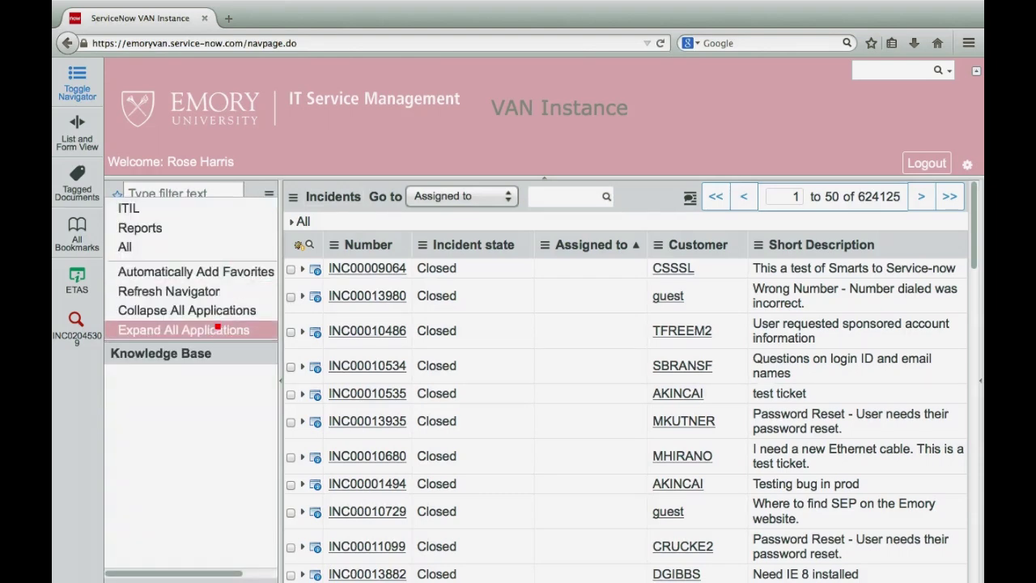
pyautogui.click(217, 324)
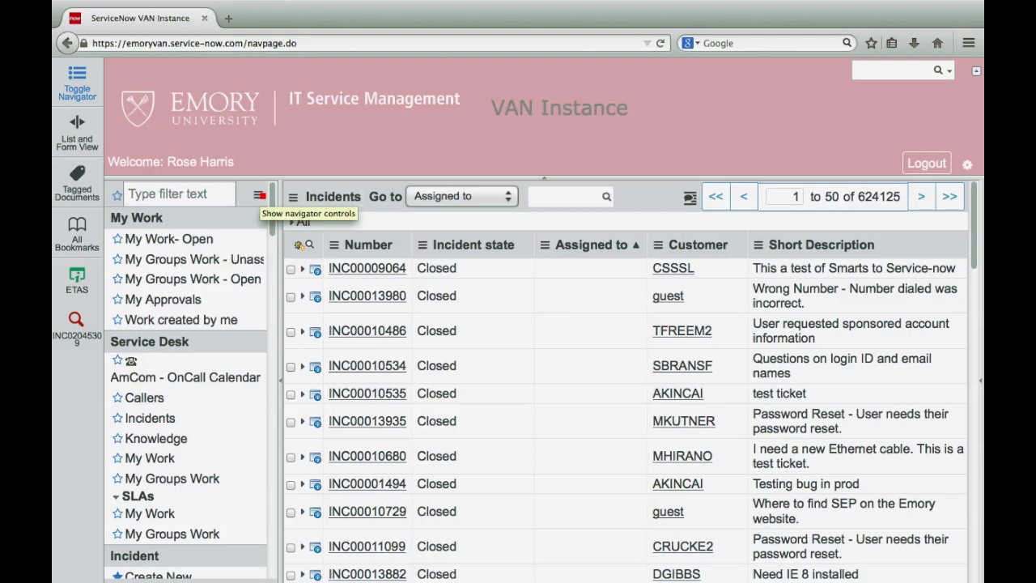
# - Switch the navigator view to ITIL, then Reports, and finally All applications
pyautogui.click(259, 196)
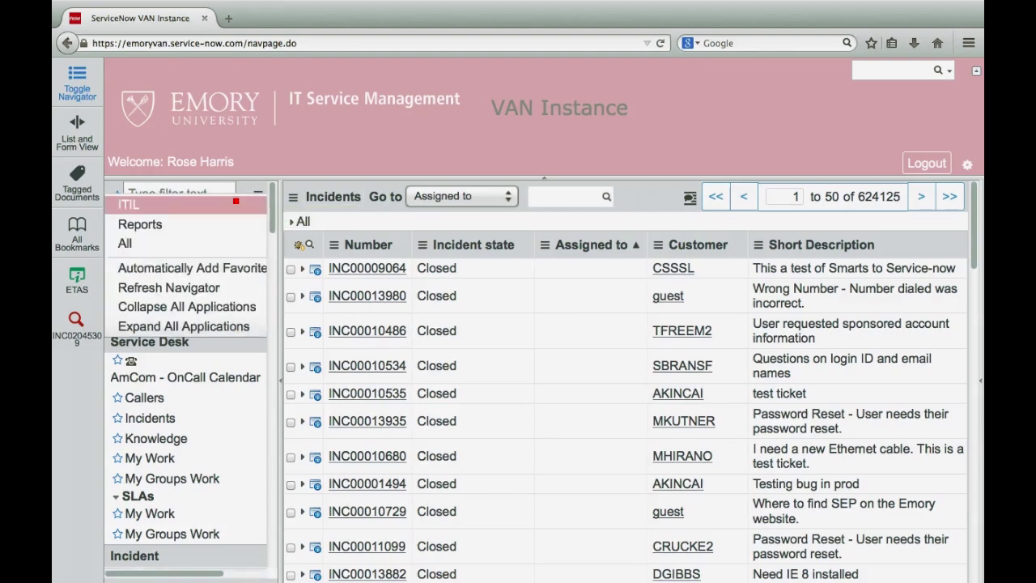
pyautogui.click(233, 202)
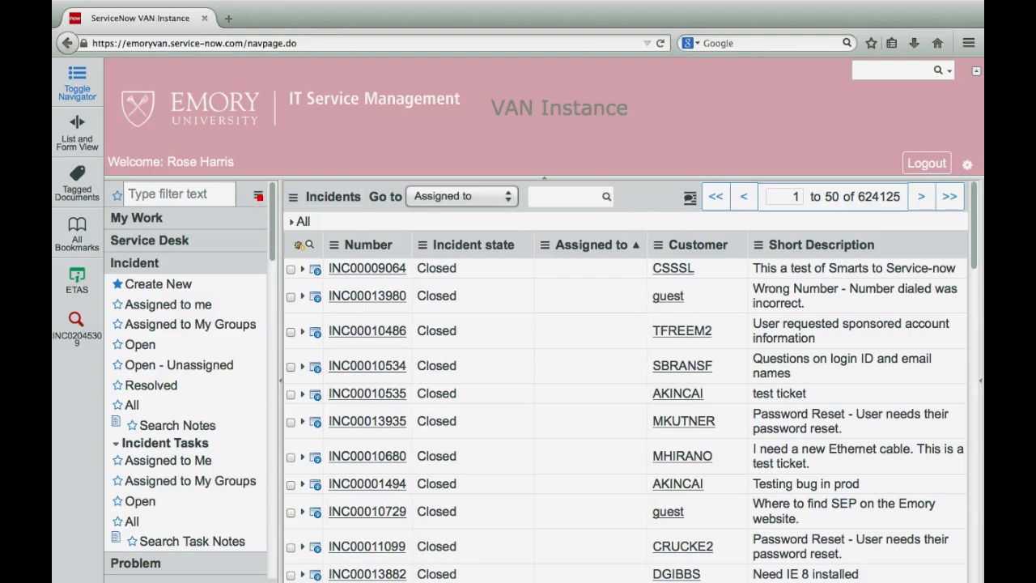
pyautogui.click(257, 196)
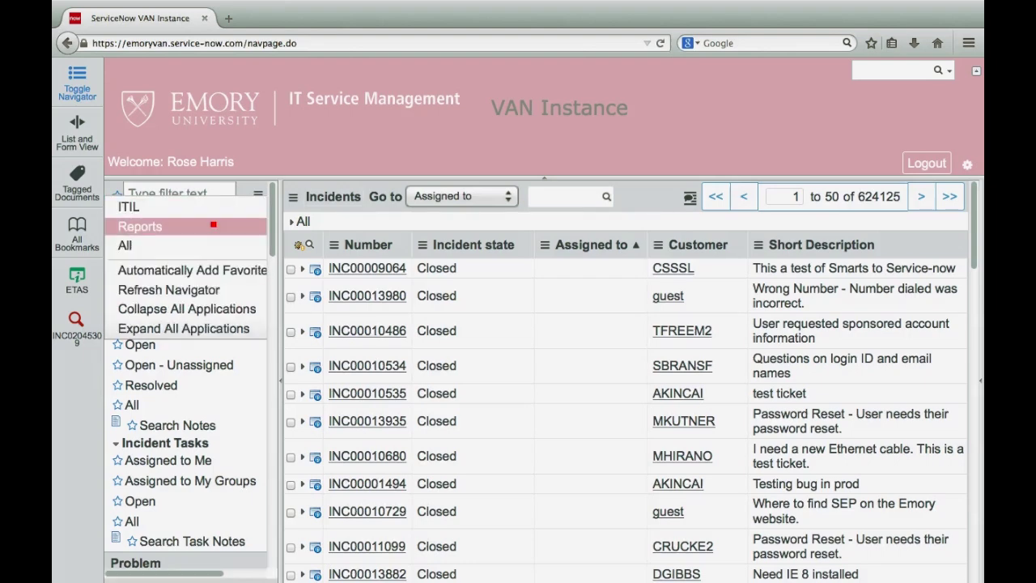
pyautogui.click(213, 224)
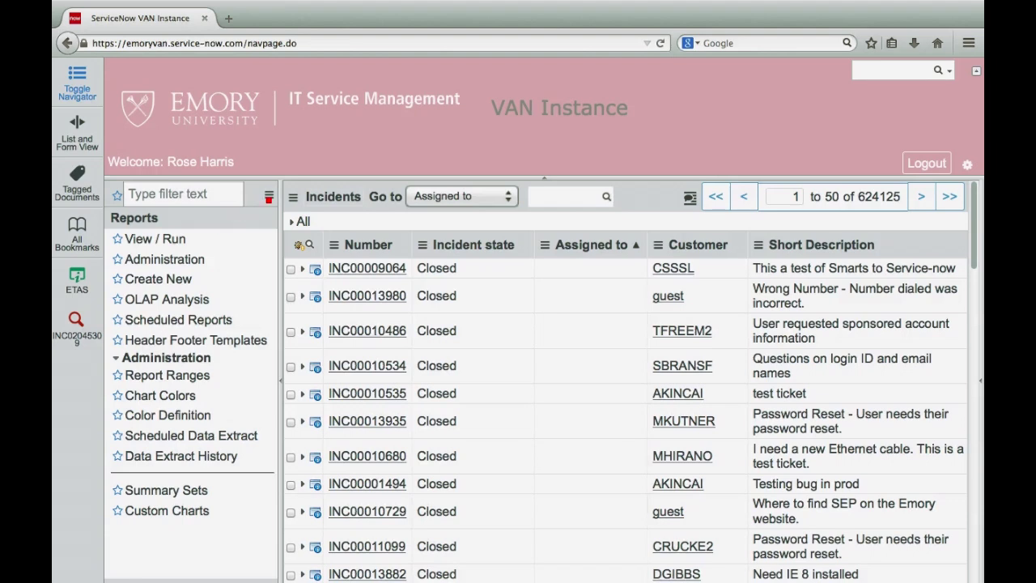
pyautogui.click(269, 198)
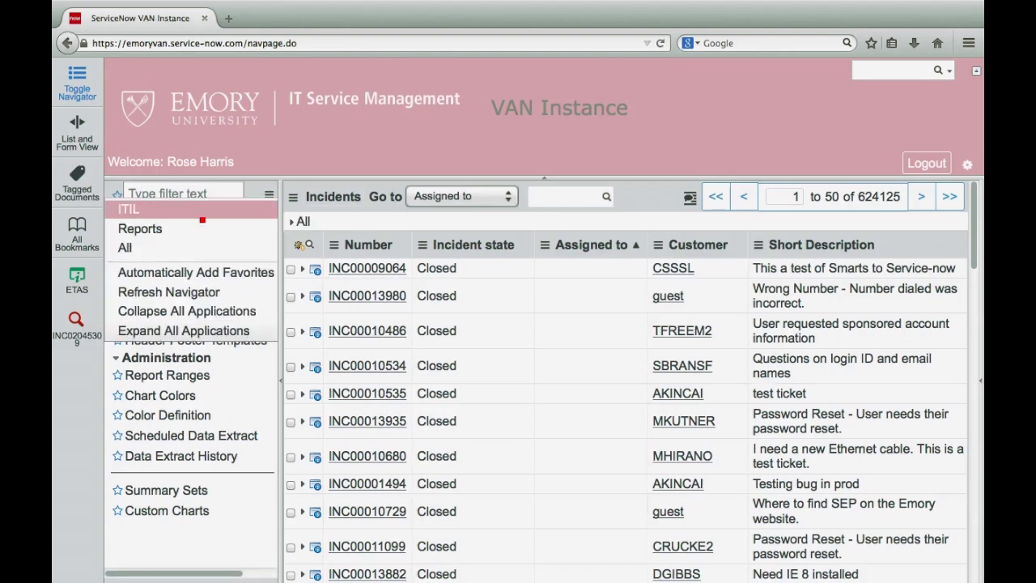
pyautogui.click(242, 243)
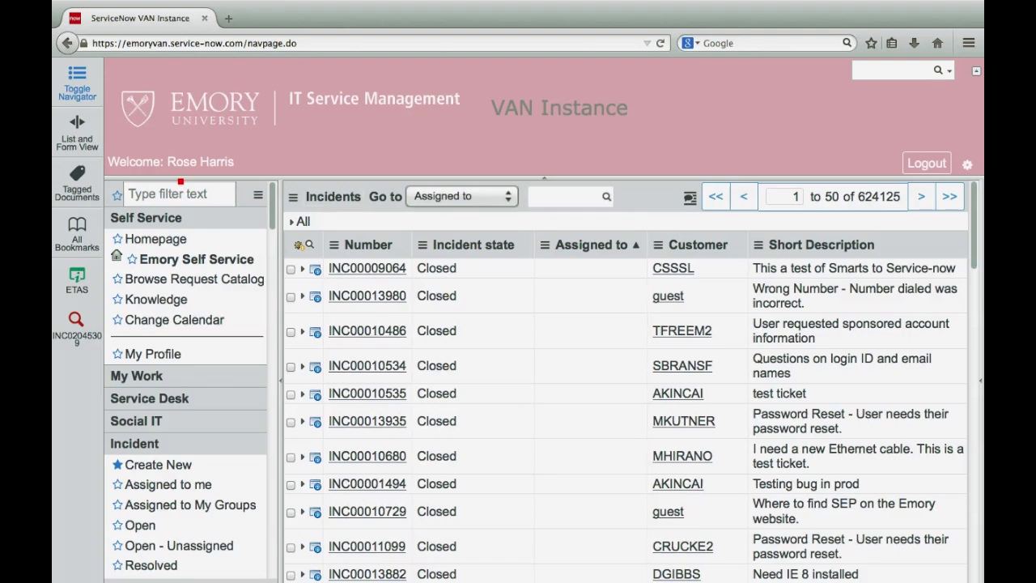
pyautogui.click(171, 192)
# - Filter the navigator by 'Incident', list incidents assigned to me, then open Incident > All
pyautogui.write('Incident')
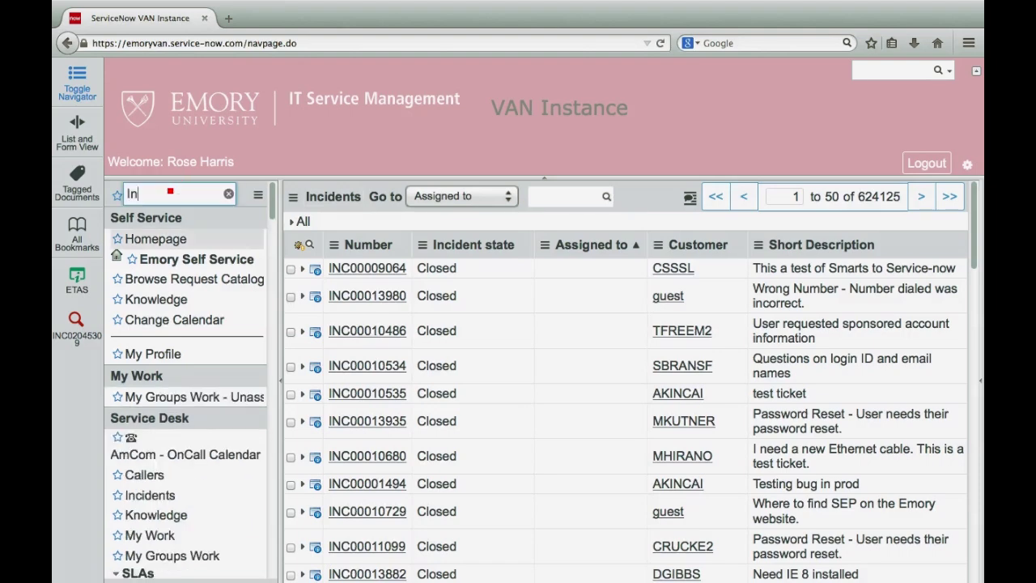
pyautogui.press('Return')
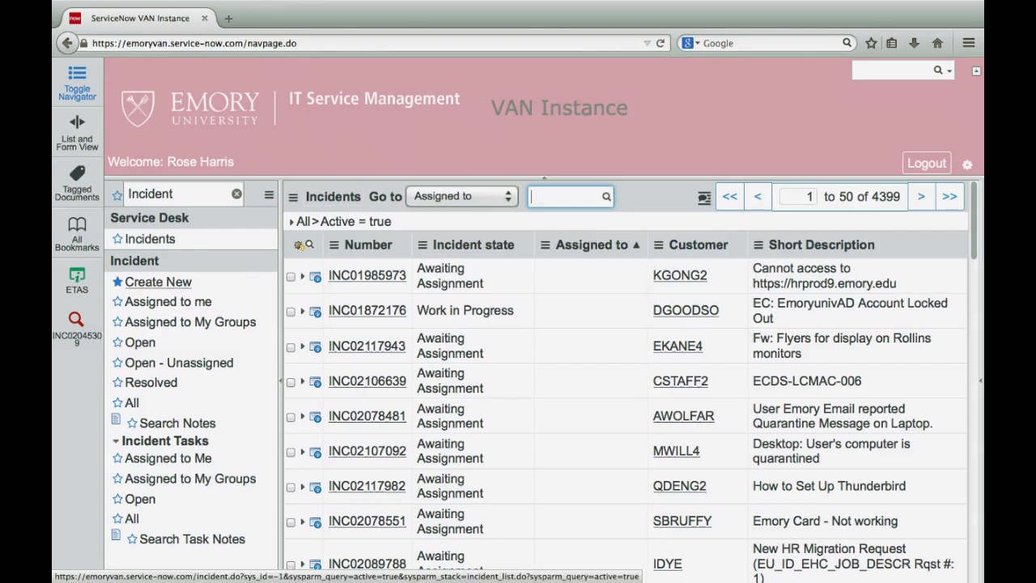
pyautogui.click(146, 282)
pyautogui.click(165, 304)
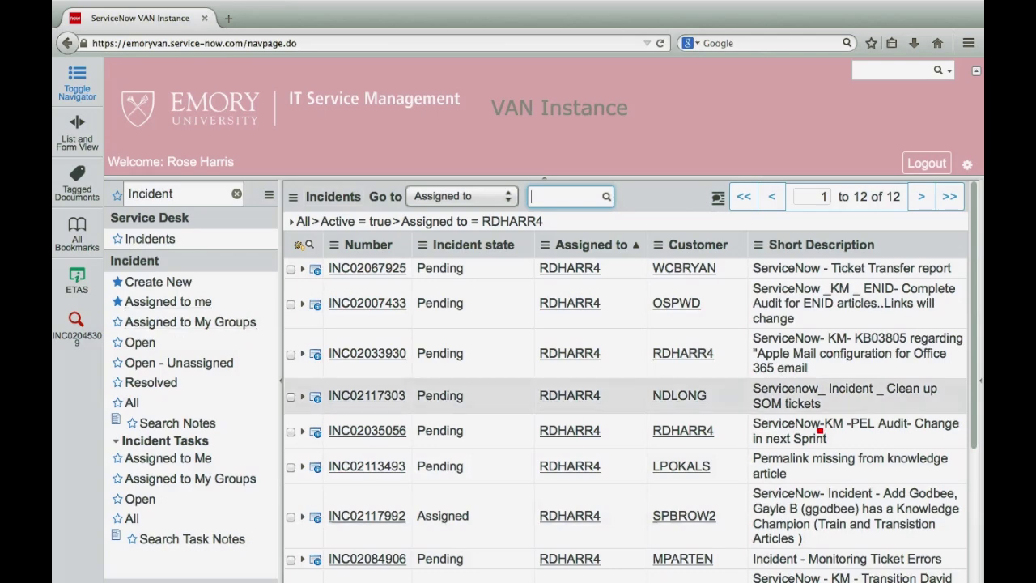
pyautogui.scroll(-3, 974, 340)
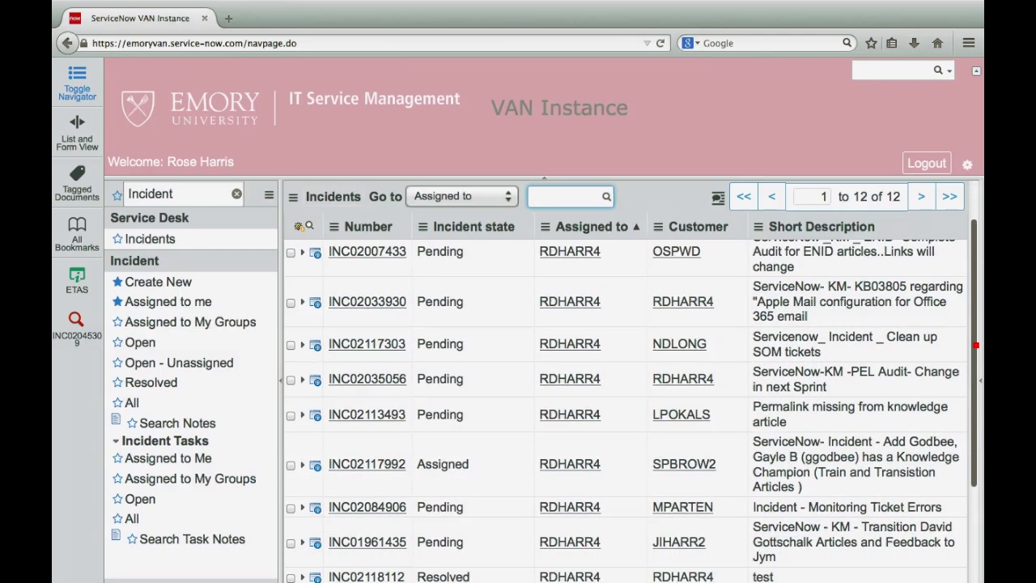
pyautogui.click(131, 403)
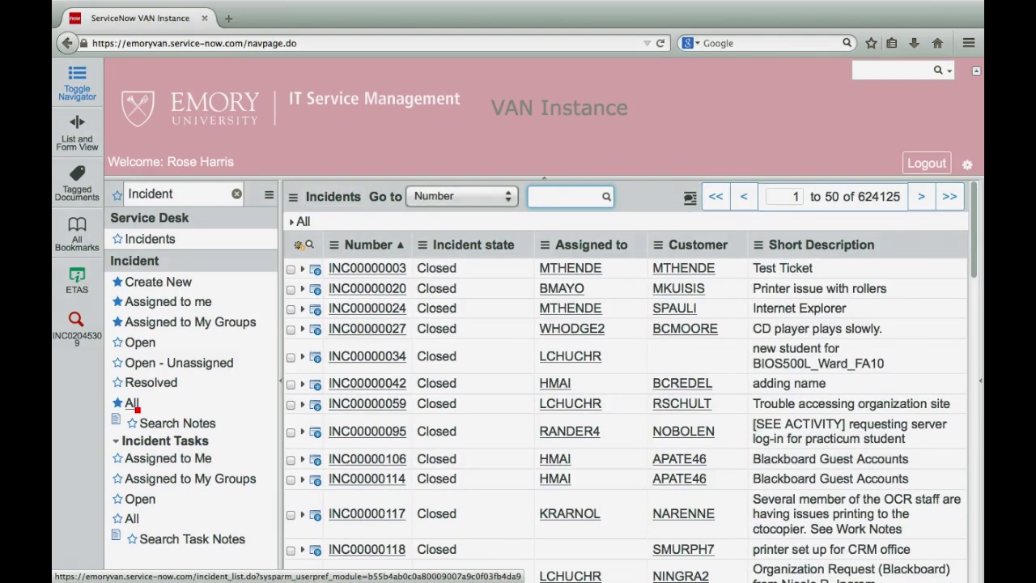
# - Reload all incidents and look up incident INC00013980 by number
pyautogui.click(133, 403)
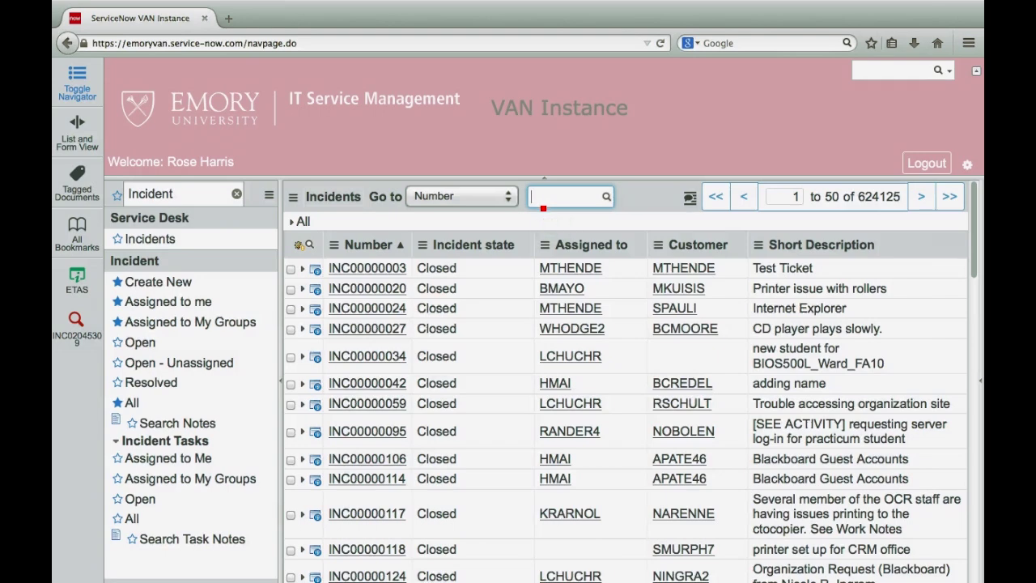
pyautogui.write('INC00013980')
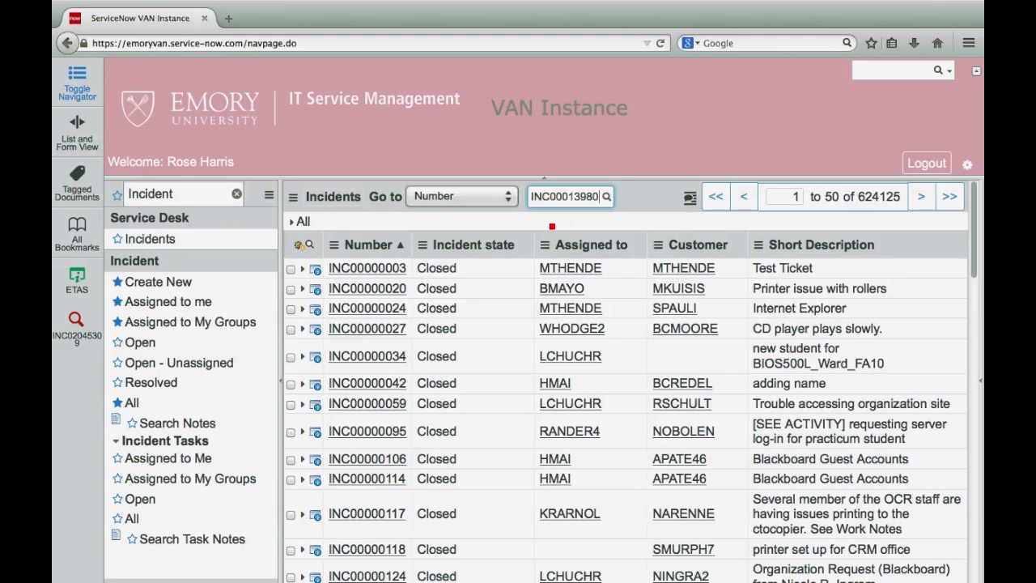
pyautogui.click(606, 195)
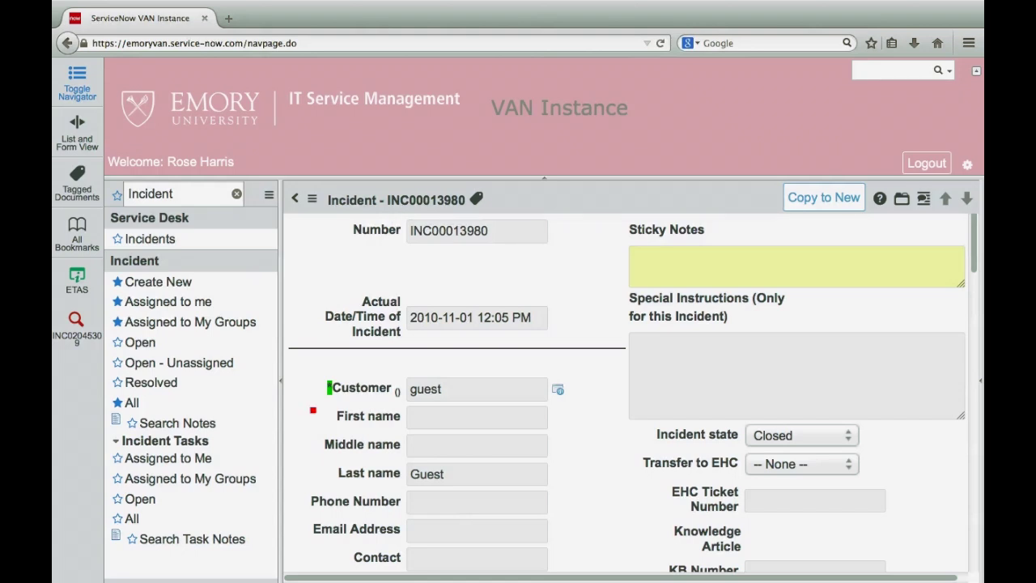
# - Return to all incidents and search the Assigned to column for a partial assignee name
pyautogui.click(136, 403)
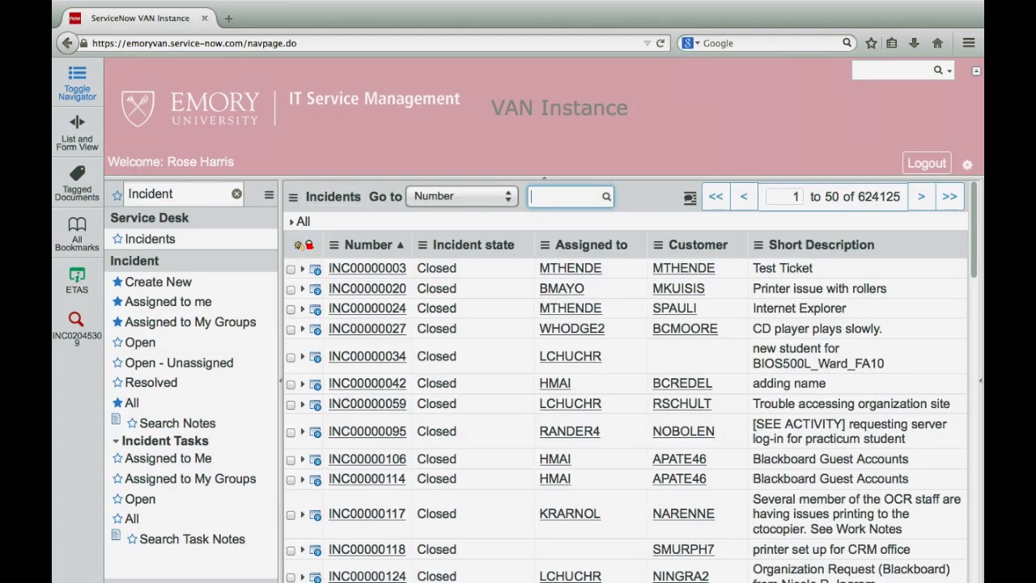
pyautogui.click(310, 244)
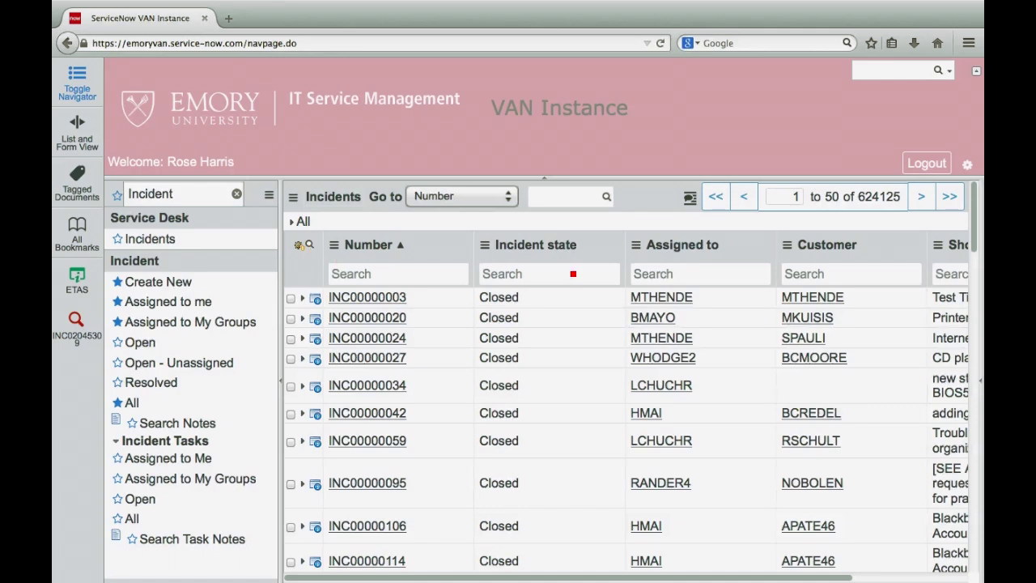
pyautogui.click(635, 273)
pyautogui.write('rdhar')
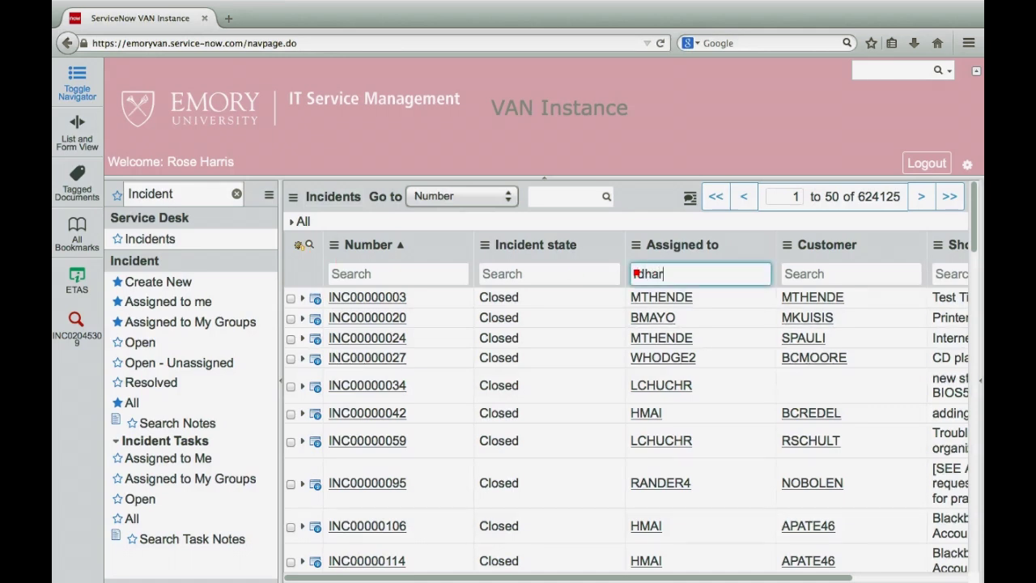